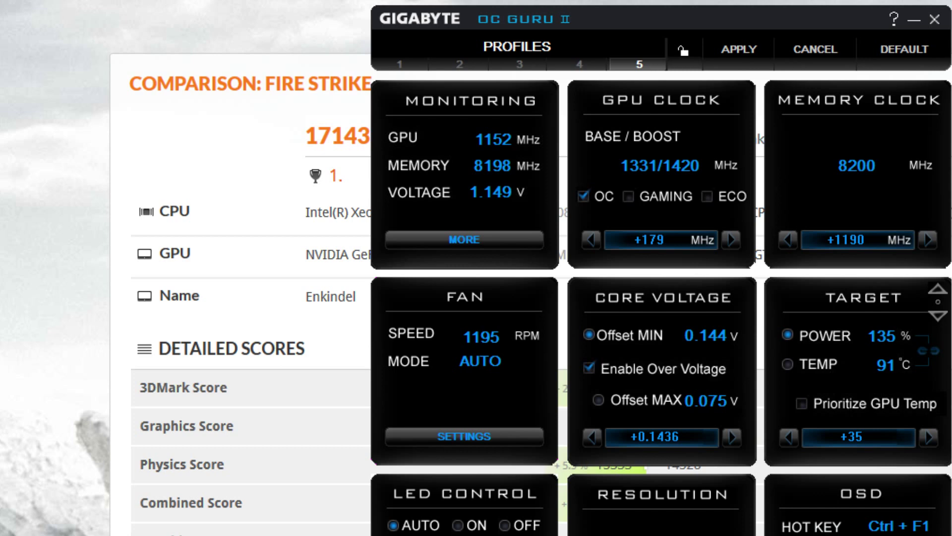
- Load profile 2 (1302/1391 MHz core, 7510 MHz memory, 130% power target), then switch to GPU-Z sensors
{"action": "left_click", "coordinate": [518, 69]}
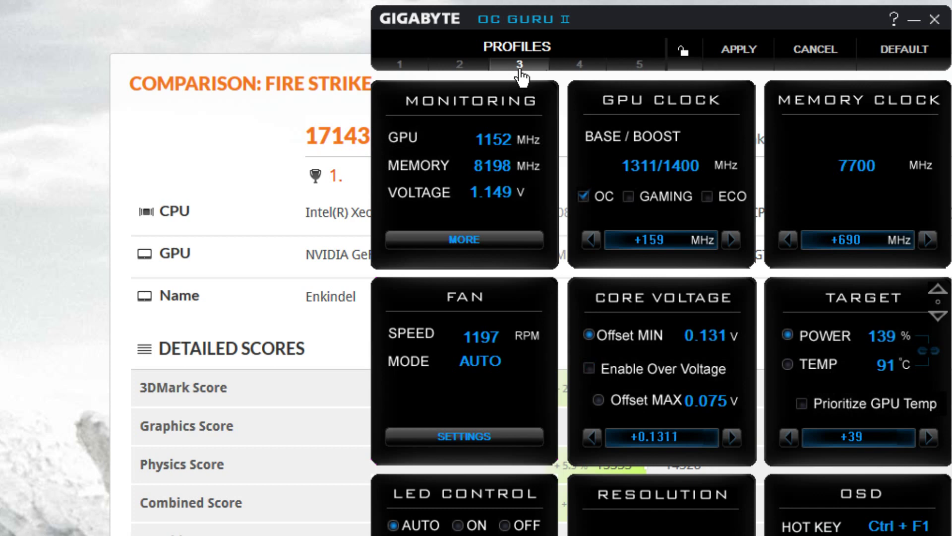
{"action": "left_click", "coordinate": [464, 67]}
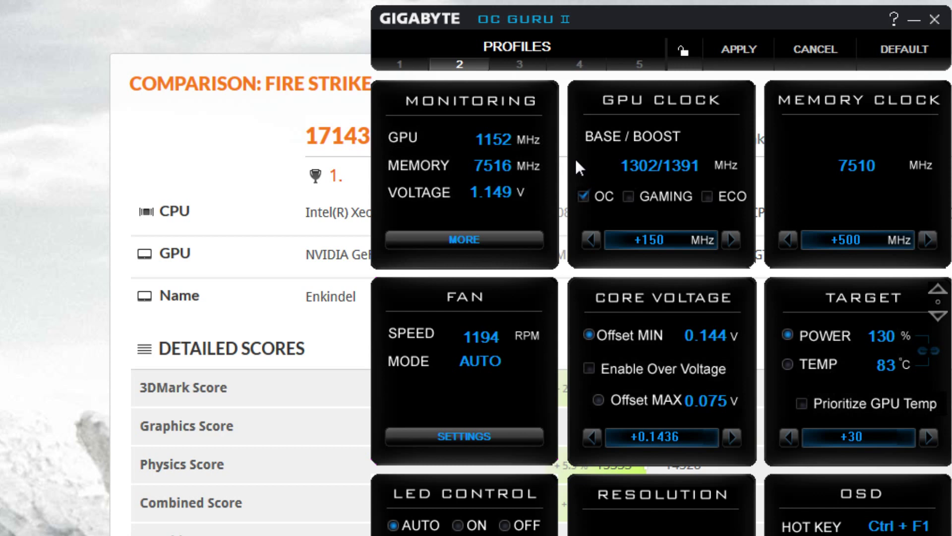
{"action": "key", "text": "alt+Tab"}
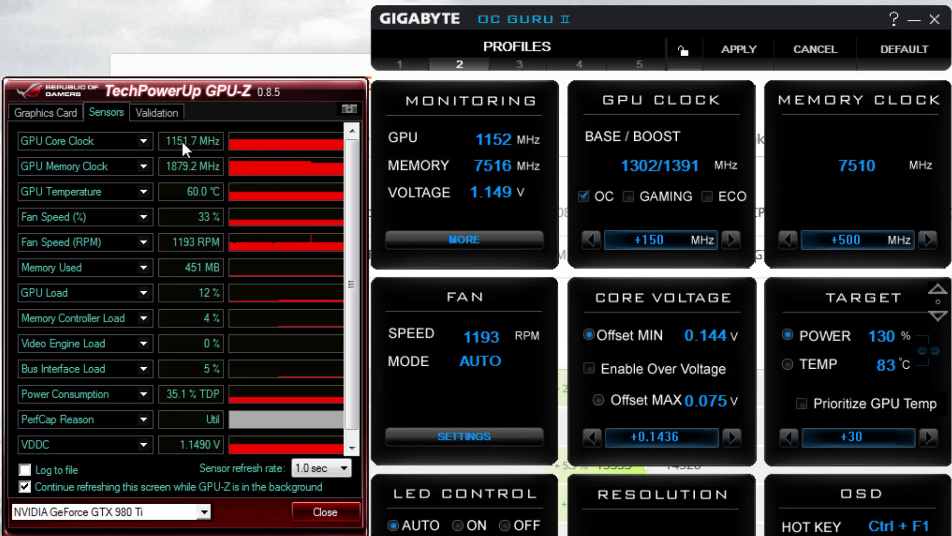
{"action": "mouse_move", "coordinate": [236, 166]}
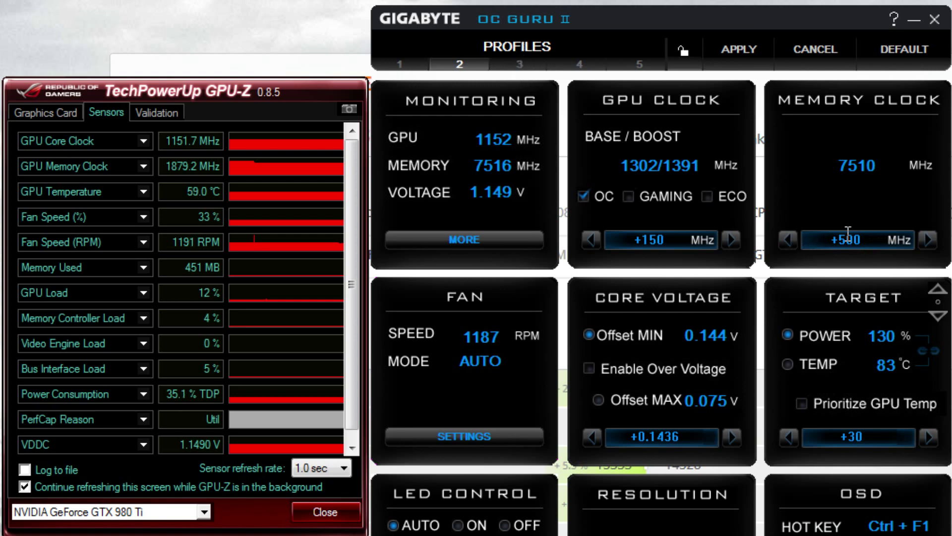
- Load profile 3, then profile 4: 1311/1400 MHz core, 8002 MHz memory, 135% power target
{"action": "left_click", "coordinate": [520, 65]}
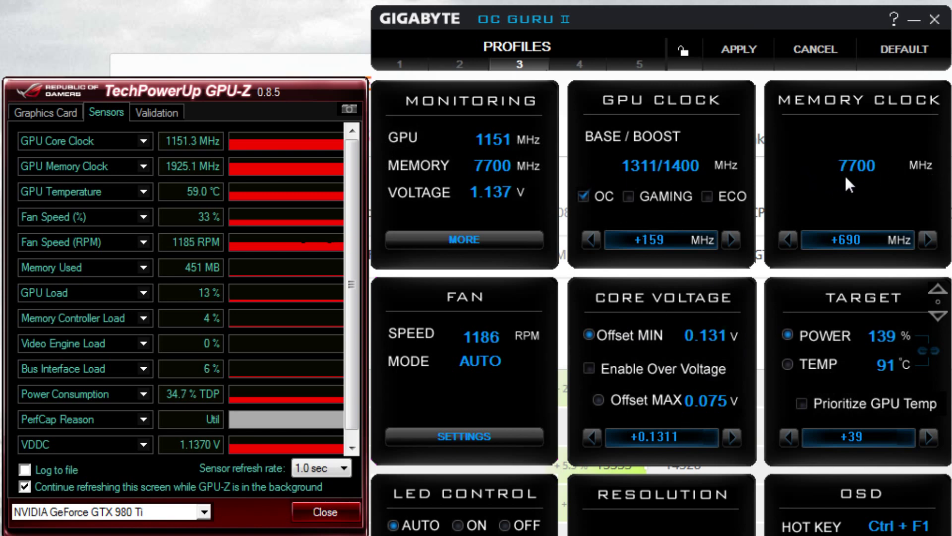
{"action": "left_click", "coordinate": [579, 66]}
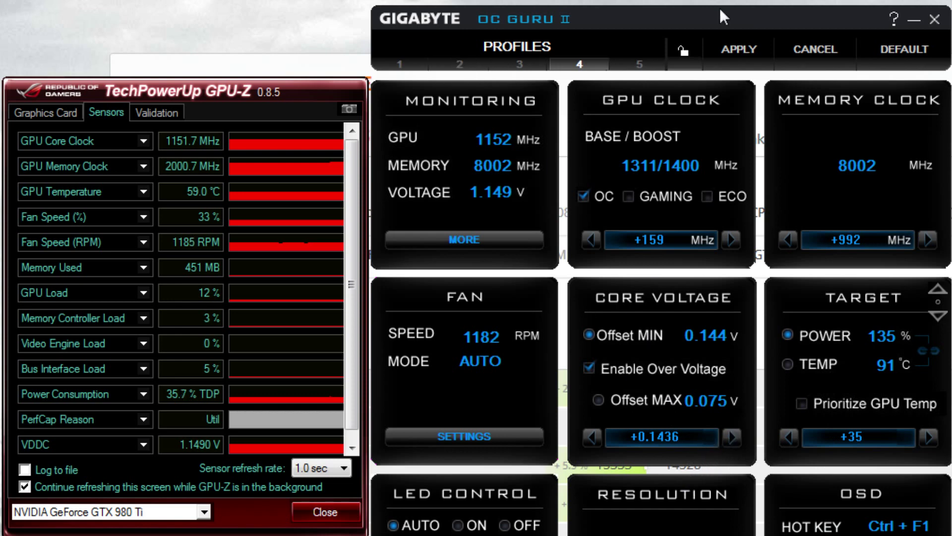
- Settle on profile 5 (1331/1420 MHz, 8200 MHz memory) after comparing with profile 3, revealing the 17143 vs 16797 comparison
{"action": "left_click", "coordinate": [630, 70]}
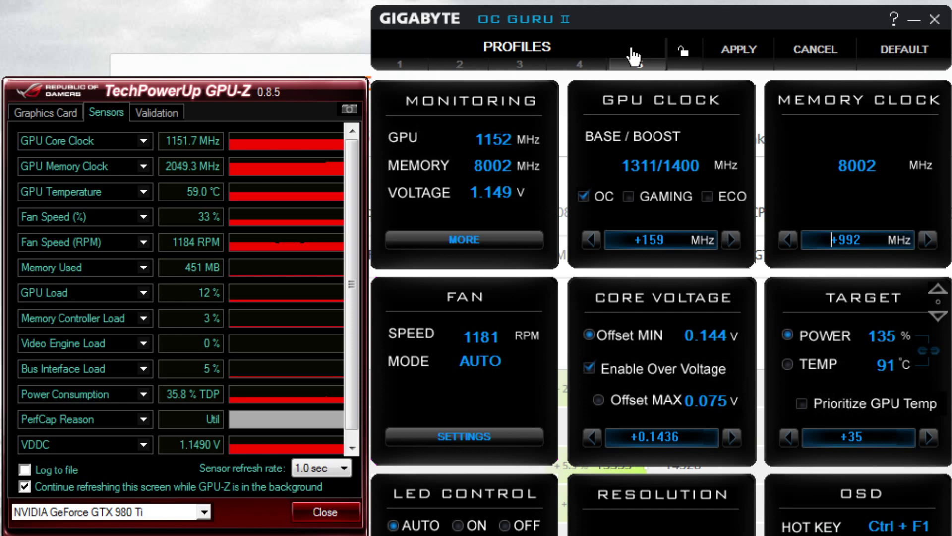
{"action": "left_click", "coordinate": [638, 59]}
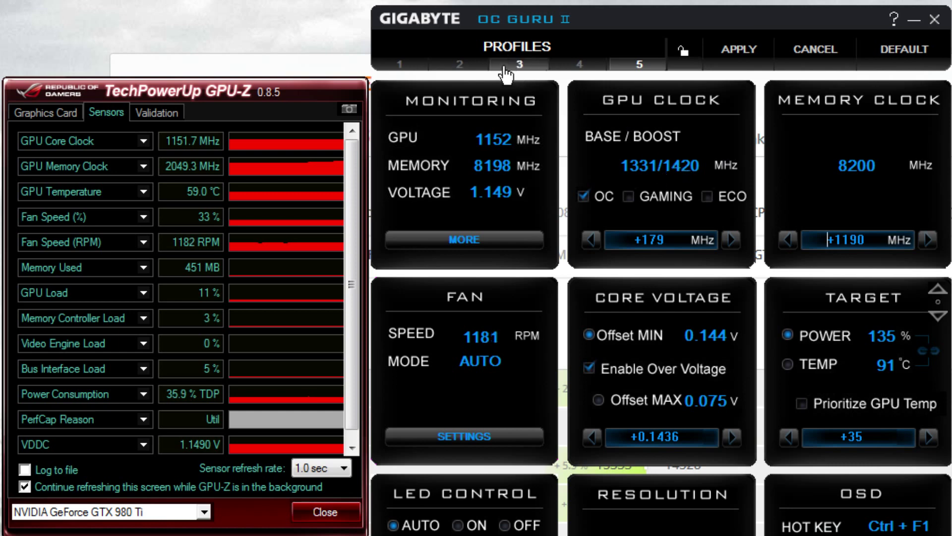
{"action": "left_click", "coordinate": [506, 67]}
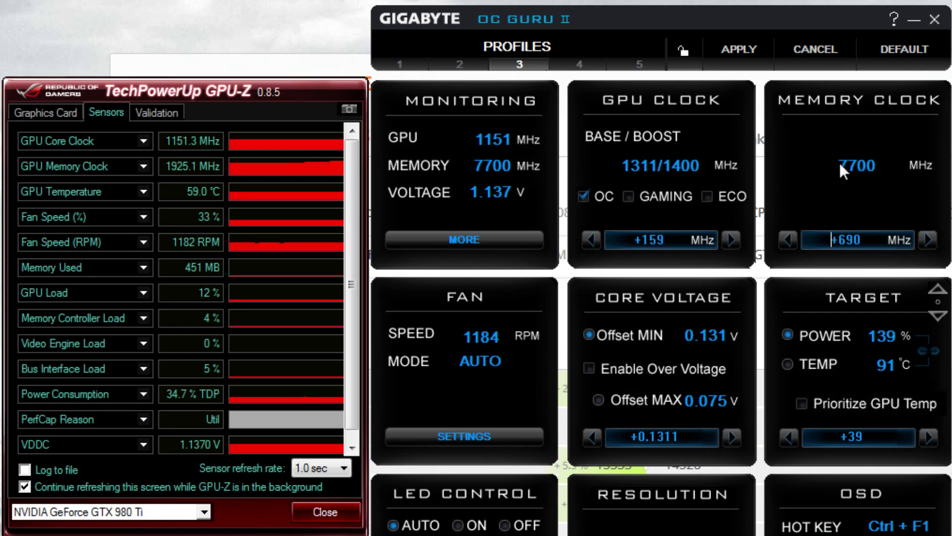
{"action": "left_click", "coordinate": [623, 70]}
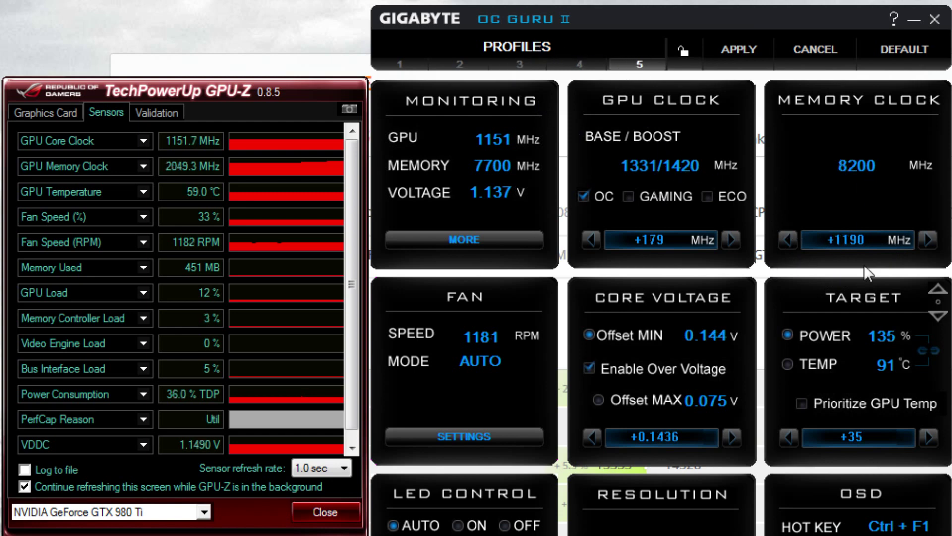
{"action": "left_click", "coordinate": [871, 243]}
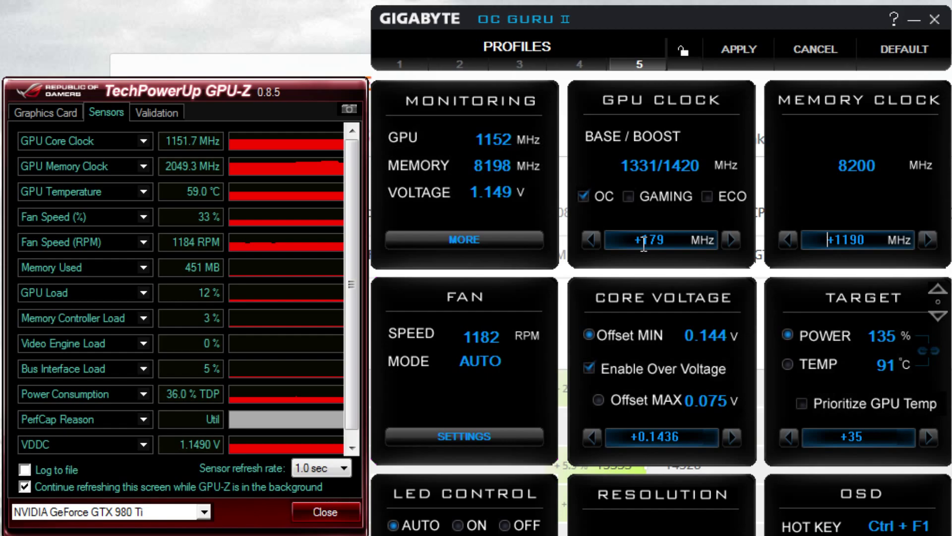
{"action": "key", "text": "alt+Tab"}
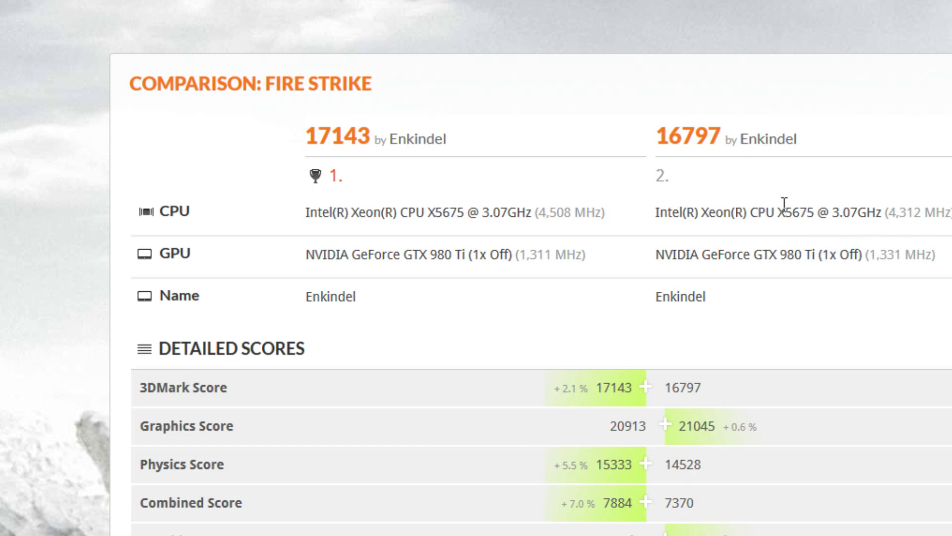
{"action": "left_click_drag", "start_coordinate": [882, 215], "coordinate": [926, 219]}
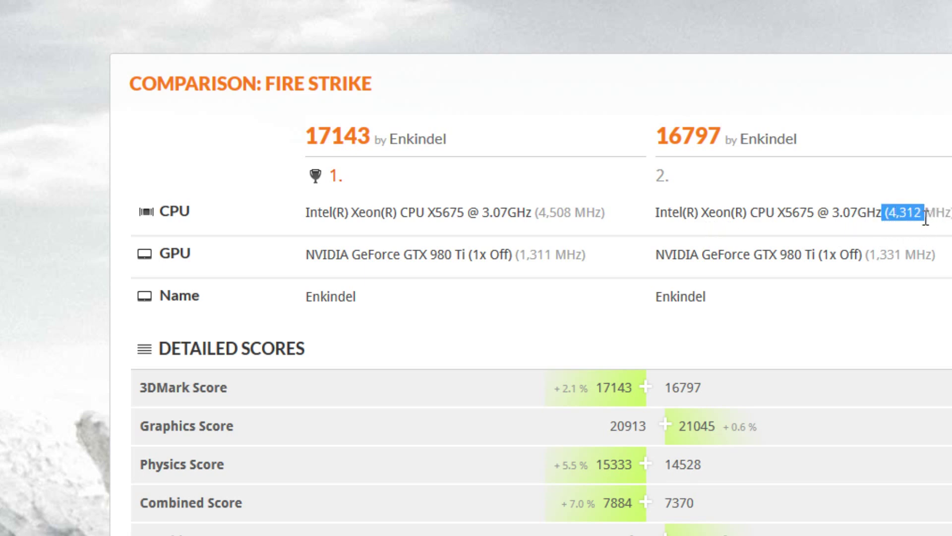
{"action": "left_click", "coordinate": [534, 217]}
{"action": "left_click_drag", "start_coordinate": [534, 216], "coordinate": [570, 216]}
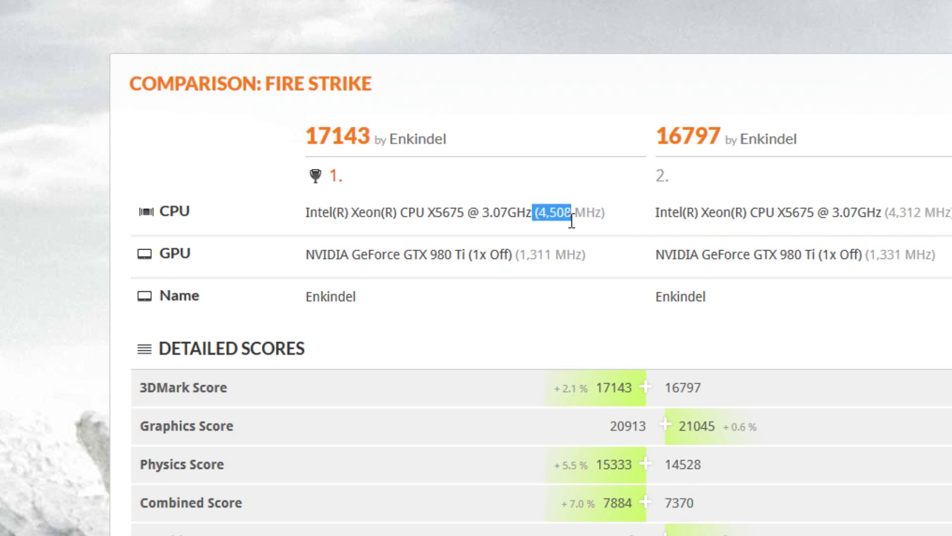
{"action": "left_click", "coordinate": [581, 277]}
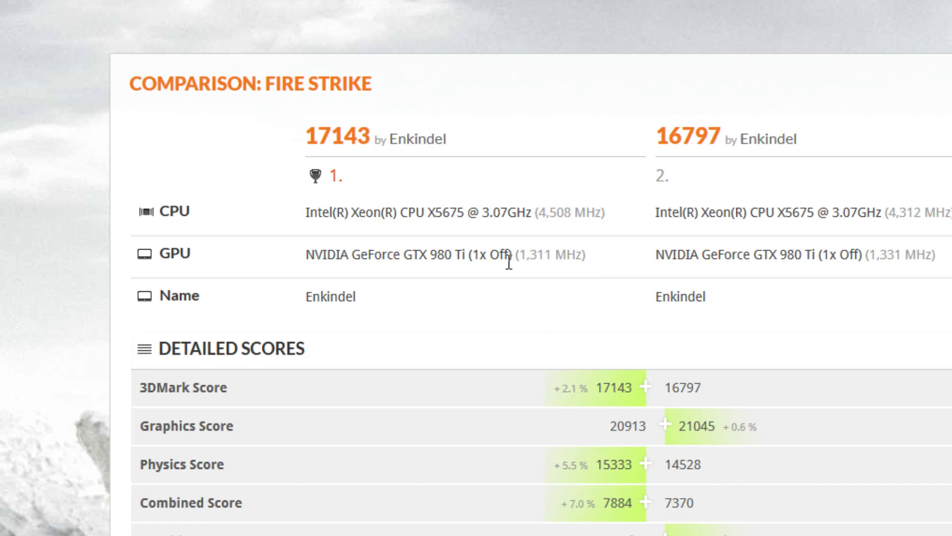
{"action": "left_click_drag", "start_coordinate": [533, 214], "coordinate": [578, 212]}
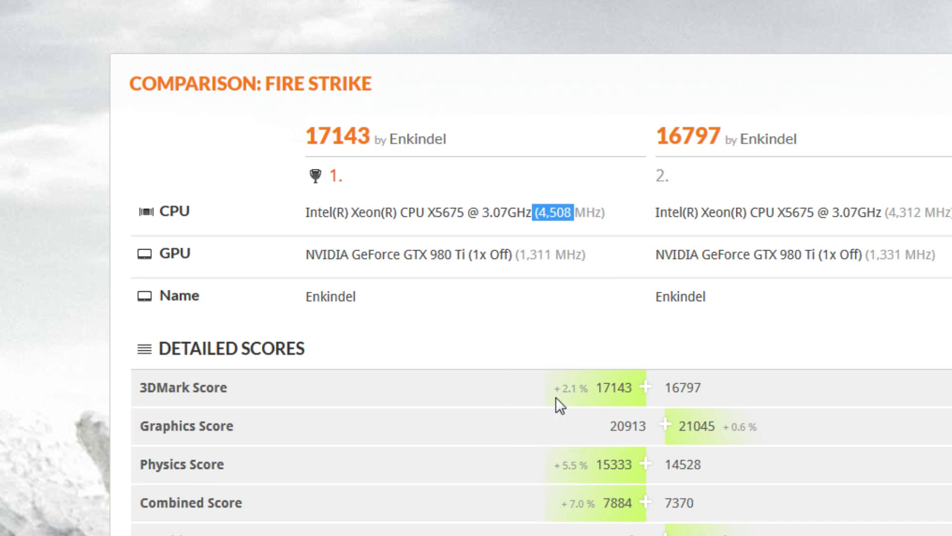
{"action": "left_click_drag", "start_coordinate": [551, 387], "coordinate": [591, 388]}
{"action": "left_click", "coordinate": [561, 459]}
{"action": "left_click_drag", "start_coordinate": [561, 459], "coordinate": [588, 464]}
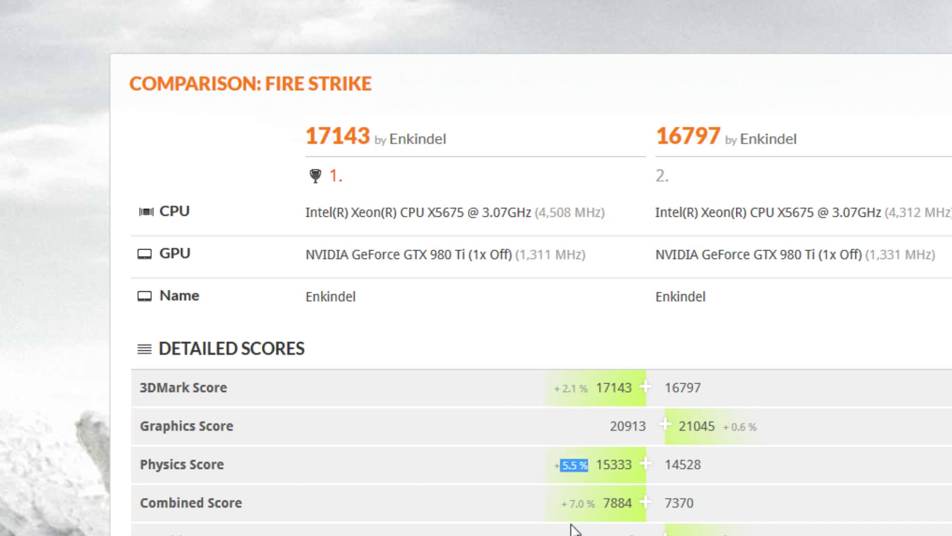
{"action": "left_click_drag", "start_coordinate": [561, 503], "coordinate": [586, 503]}
{"action": "left_click", "coordinate": [587, 504]}
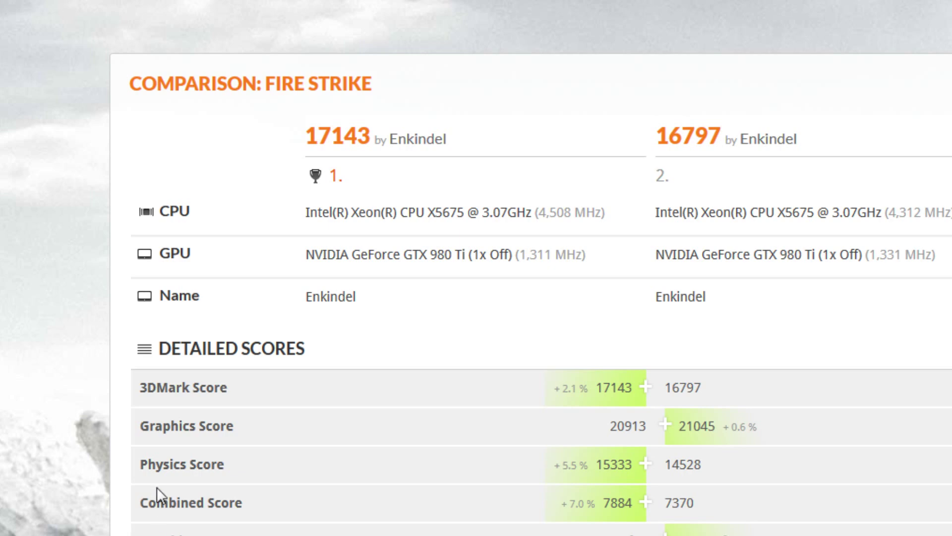
{"action": "left_click_drag", "start_coordinate": [203, 503], "coordinate": [278, 503]}
{"action": "left_click", "coordinate": [521, 518]}
{"action": "left_click_drag", "start_coordinate": [140, 464], "coordinate": [228, 464]}
{"action": "left_click", "coordinate": [158, 507]}
{"action": "mouse_move", "coordinate": [886, 213]}
{"action": "left_mouse_down"}
{"action": "mouse_move", "coordinate": [950, 215]}
{"action": "mouse_move", "coordinate": [897, 217]}
{"action": "left_mouse_up"}
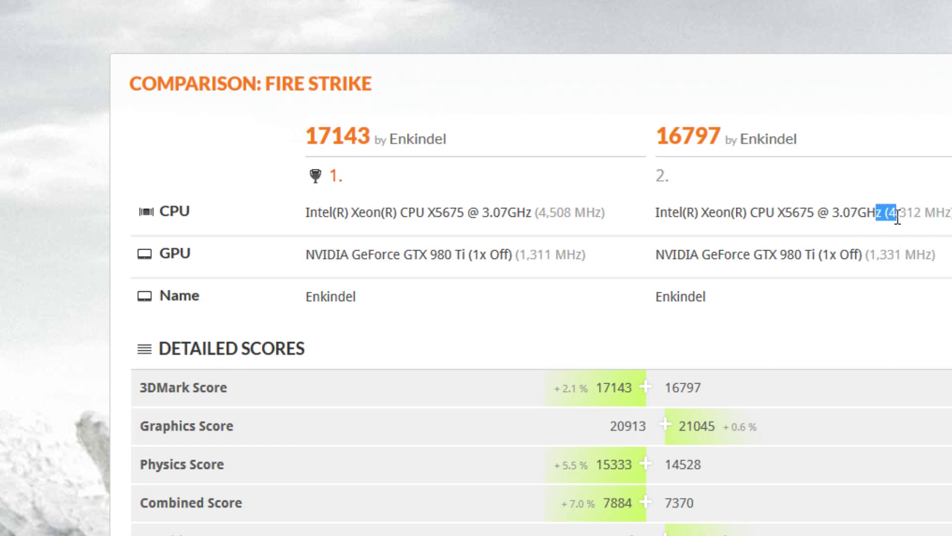
{"action": "left_click", "coordinate": [893, 247]}
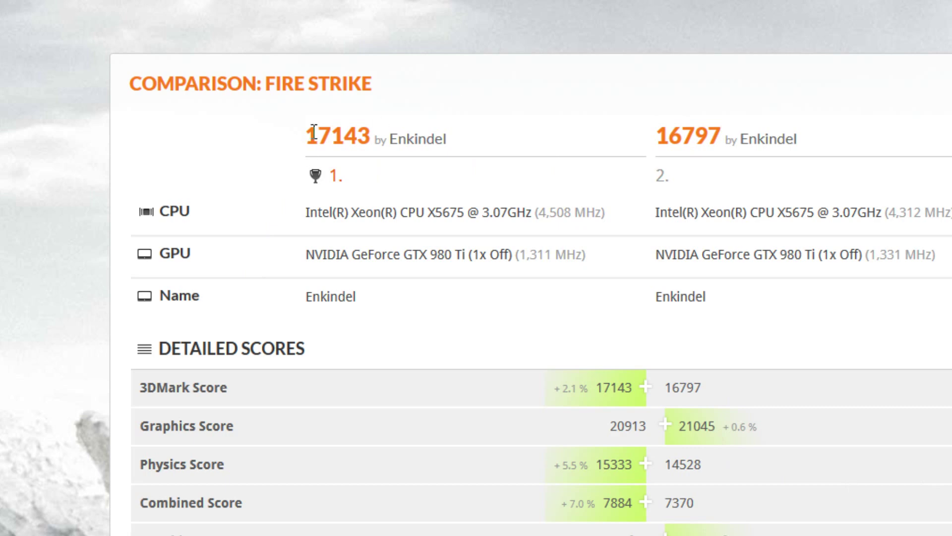
{"action": "left_click_drag", "start_coordinate": [315, 133], "coordinate": [633, 133]}
{"action": "left_click", "coordinate": [632, 133]}
{"action": "left_click_drag", "start_coordinate": [533, 216], "coordinate": [623, 225]}
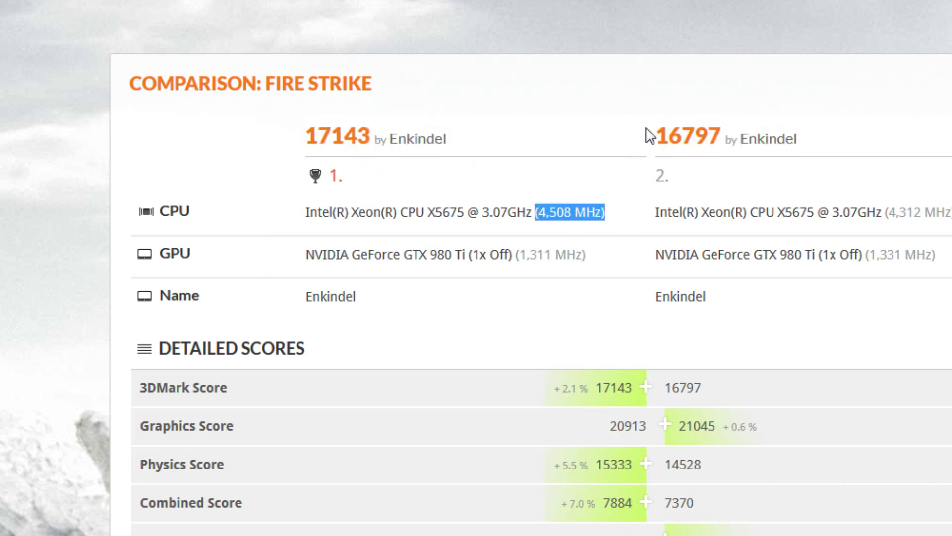
{"action": "left_click", "coordinate": [887, 212]}
{"action": "left_click_drag", "start_coordinate": [887, 212], "coordinate": [951, 213]}
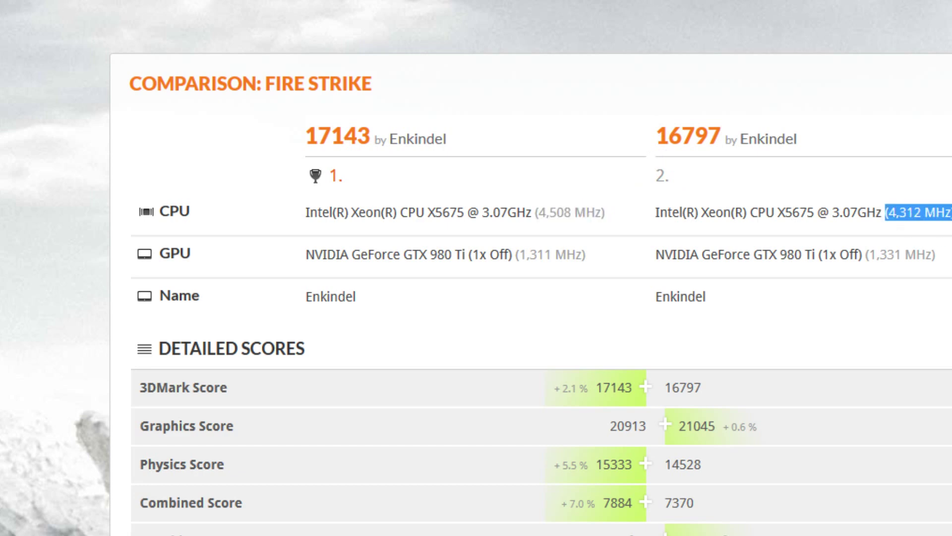
{"action": "left_click", "coordinate": [763, 186]}
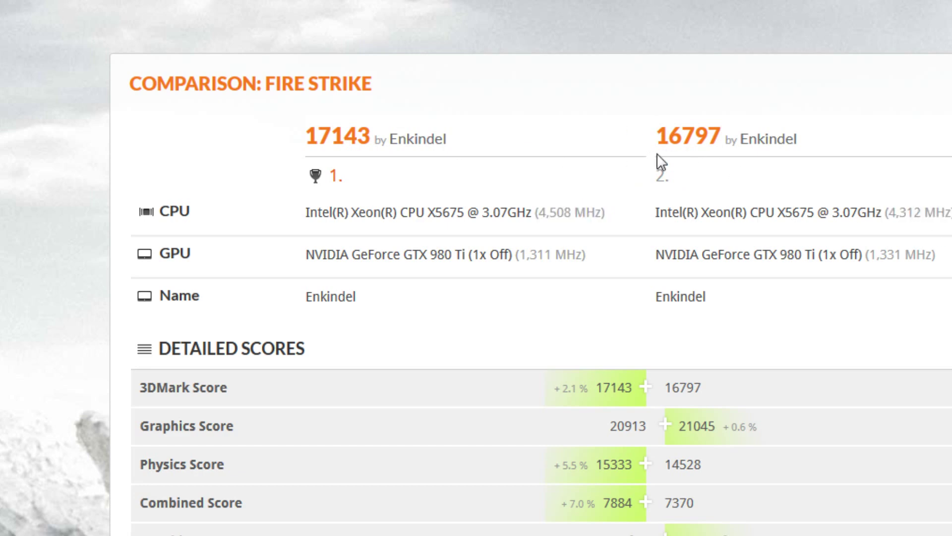
{"action": "left_click_drag", "start_coordinate": [643, 134], "coordinate": [823, 144]}
{"action": "left_click", "coordinate": [716, 139]}
{"action": "left_click_drag", "start_coordinate": [656, 146], "coordinate": [724, 134]}
{"action": "left_click", "coordinate": [695, 134]}
{"action": "left_click_drag", "start_coordinate": [659, 160], "coordinate": [742, 149]}
{"action": "left_click", "coordinate": [680, 128]}
{"action": "left_click_drag", "start_coordinate": [653, 136], "coordinate": [746, 144]}
{"action": "left_click", "coordinate": [756, 145]}
{"action": "scroll", "coordinate": [682, 223], "scroll_direction": "down", "scroll_amount": 3}
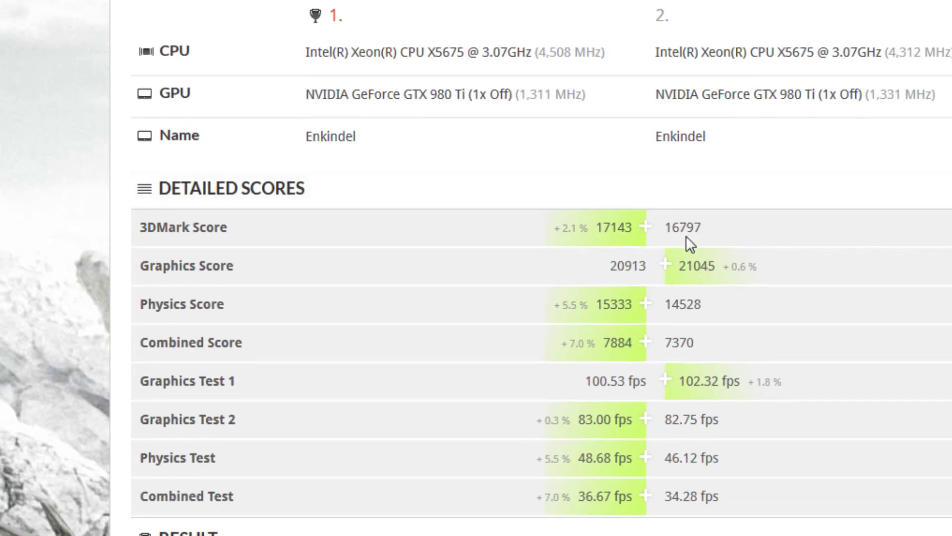
{"action": "scroll", "coordinate": [686, 236], "scroll_direction": "down", "scroll_amount": 3}
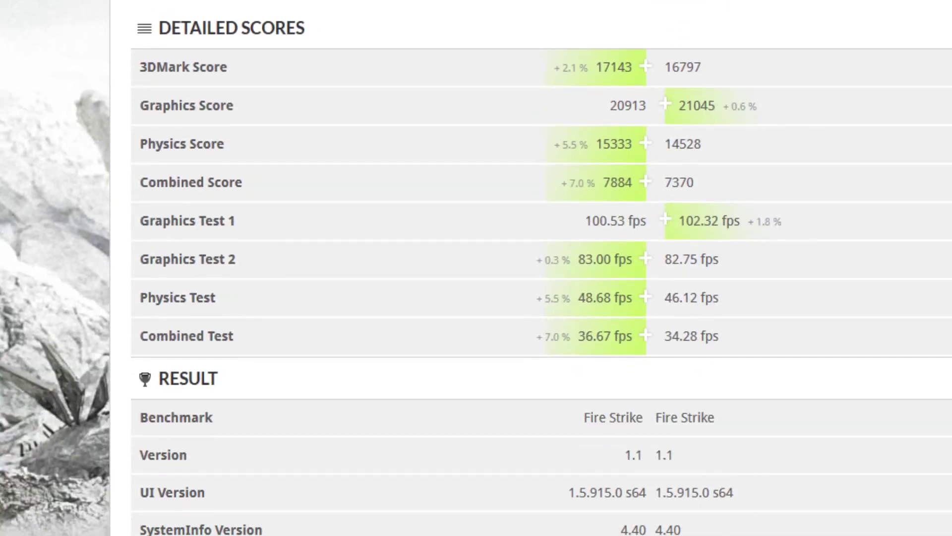
{"action": "scroll", "coordinate": [541, 268], "scroll_direction": "down", "scroll_amount": 6}
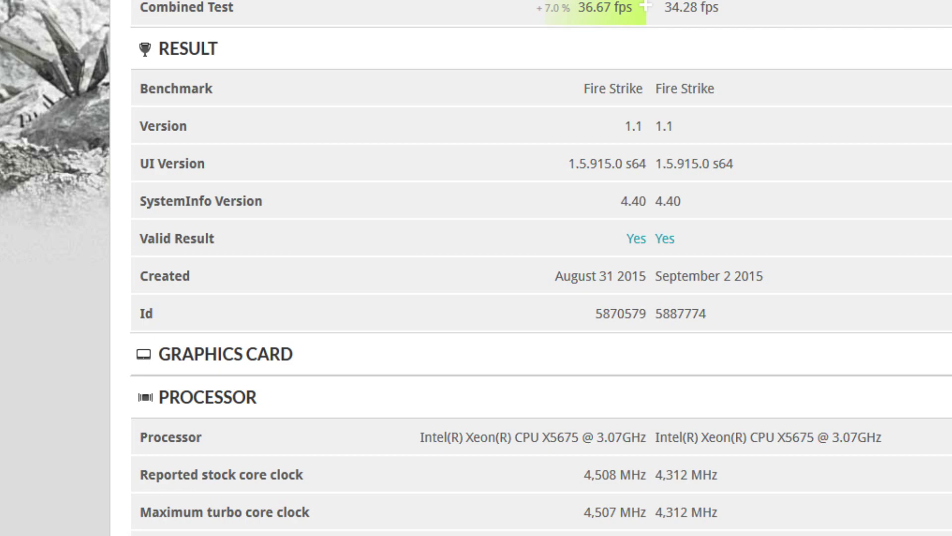
{"action": "double_click", "coordinate": [699, 437]}
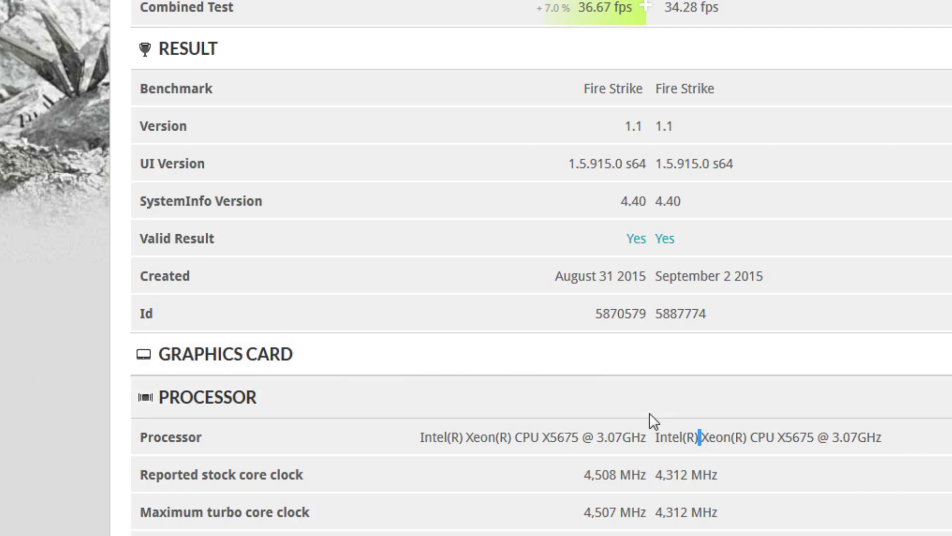
{"action": "left_click", "coordinate": [641, 457]}
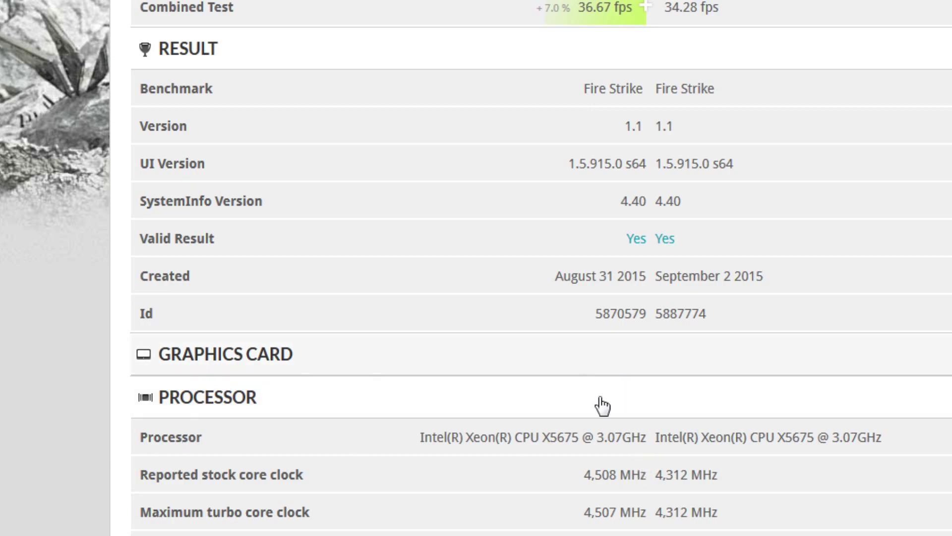
{"action": "scroll", "coordinate": [618, 513], "scroll_direction": "up", "scroll_amount": 8}
{"action": "scroll", "coordinate": [618, 513], "scroll_direction": "down", "scroll_amount": 8}
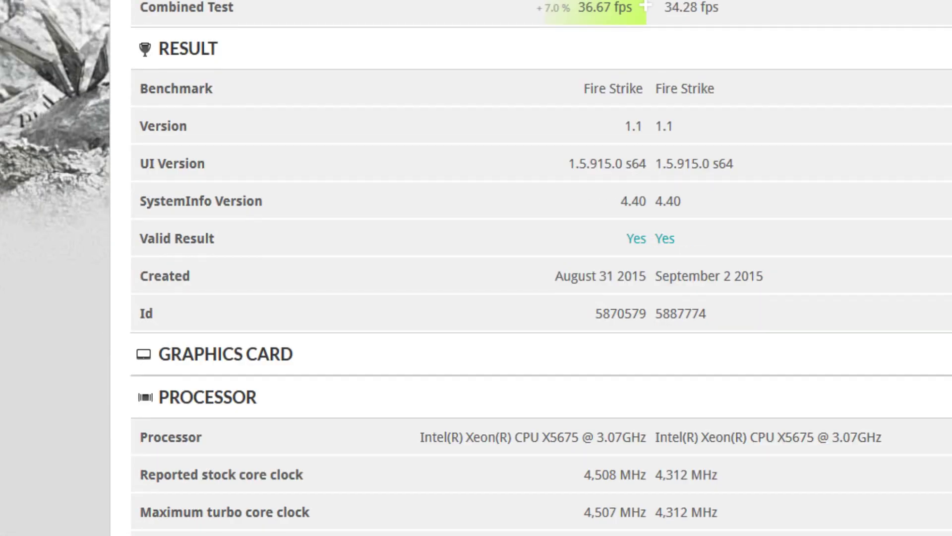
{"action": "scroll", "coordinate": [733, 527], "scroll_direction": "down", "scroll_amount": 3}
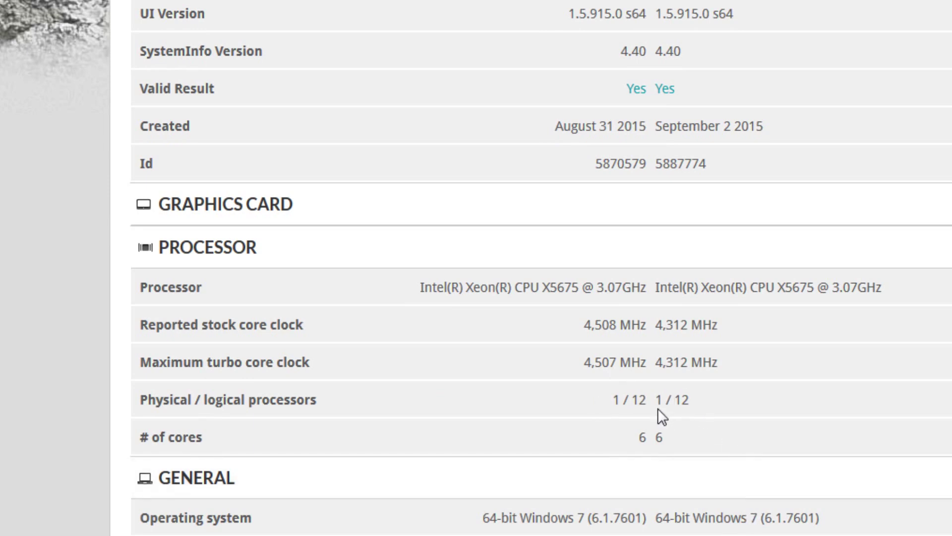
{"action": "left_click_drag", "start_coordinate": [657, 408], "coordinate": [662, 427]}
{"action": "left_click", "coordinate": [662, 426]}
{"action": "left_click", "coordinate": [703, 441]}
{"action": "left_click_drag", "start_coordinate": [731, 514], "coordinate": [844, 515]}
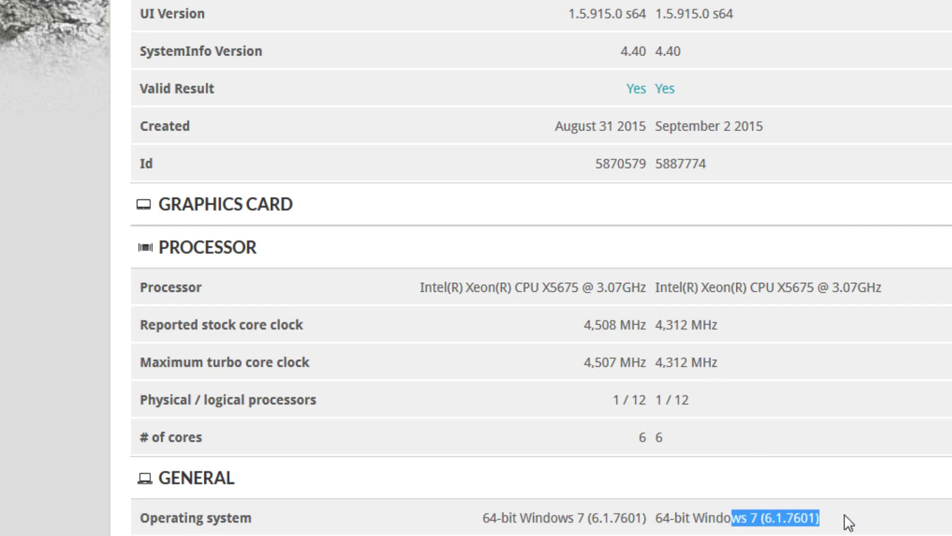
{"action": "left_click", "coordinate": [639, 436]}
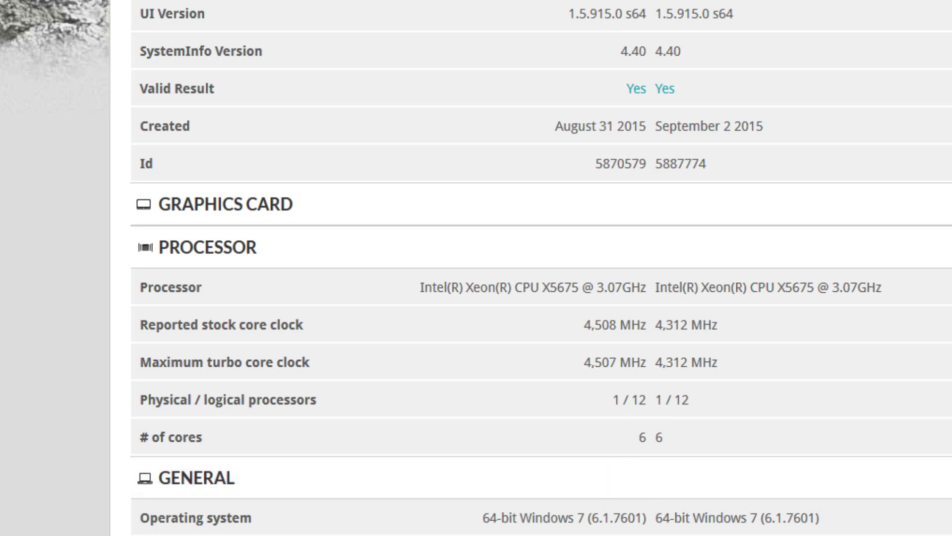
{"action": "scroll", "coordinate": [824, 486], "scroll_direction": "down", "scroll_amount": 5}
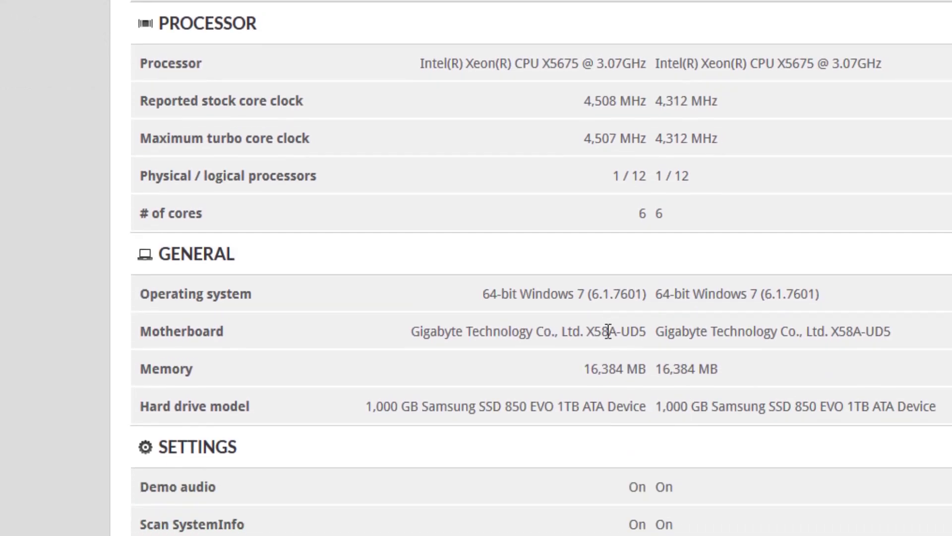
{"action": "left_click_drag", "start_coordinate": [494, 333], "coordinate": [648, 329]}
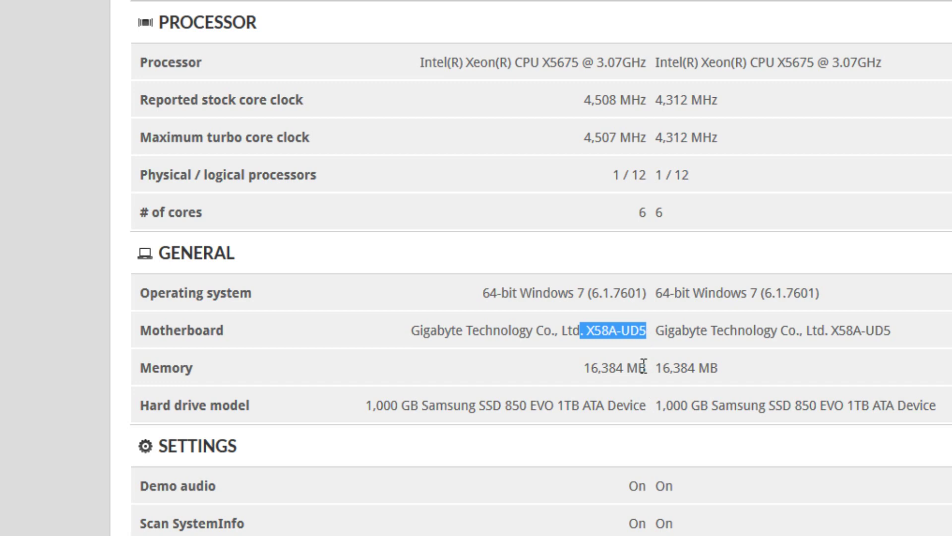
{"action": "left_click", "coordinate": [664, 332]}
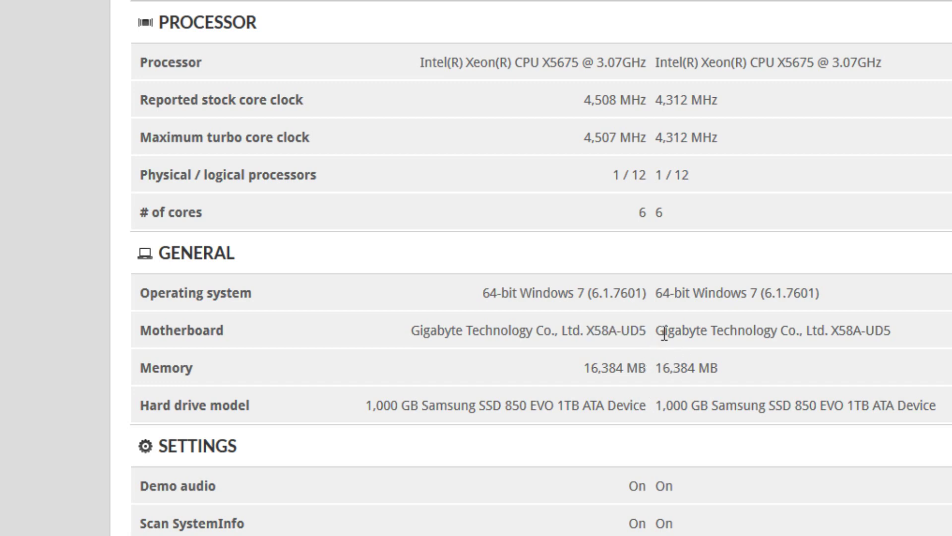
{"action": "left_click_drag", "start_coordinate": [661, 339], "coordinate": [877, 365]}
{"action": "left_click", "coordinate": [663, 388]}
{"action": "left_click_drag", "start_coordinate": [648, 366], "coordinate": [740, 367]}
{"action": "left_click", "coordinate": [756, 396]}
{"action": "left_click_drag", "start_coordinate": [653, 368], "coordinate": [733, 380]}
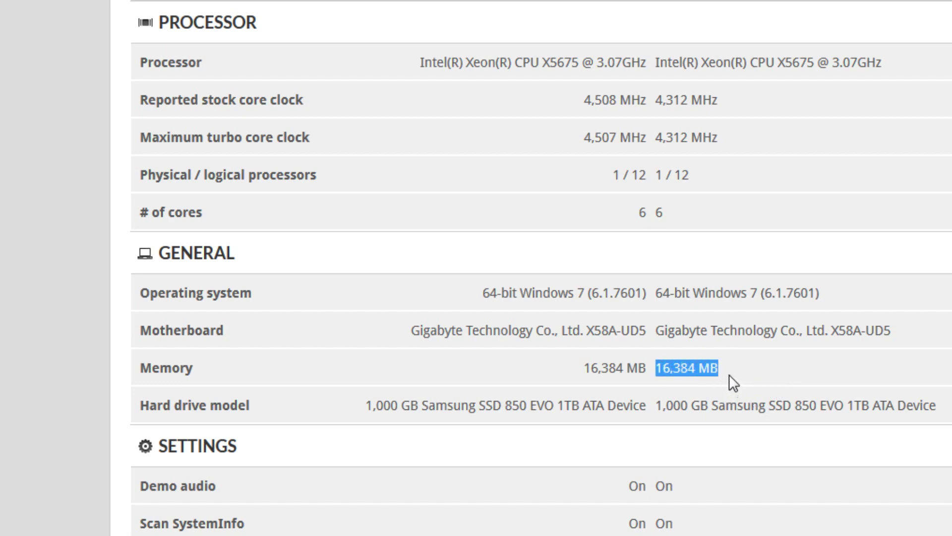
{"action": "left_click_drag", "start_coordinate": [662, 374], "coordinate": [741, 382]}
{"action": "left_click", "coordinate": [639, 372]}
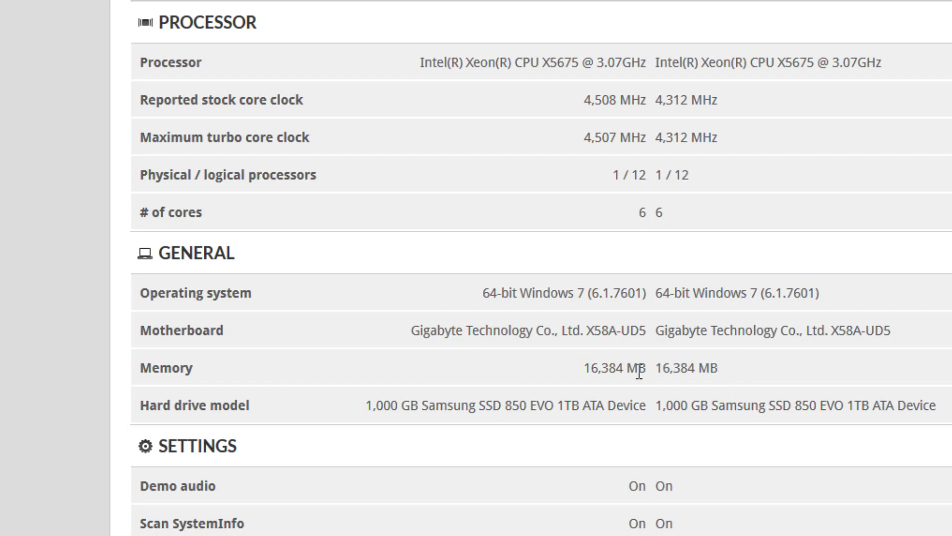
{"action": "left_click_drag", "start_coordinate": [656, 376], "coordinate": [743, 376]}
{"action": "scroll", "coordinate": [754, 367], "scroll_direction": "up", "scroll_amount": 1}
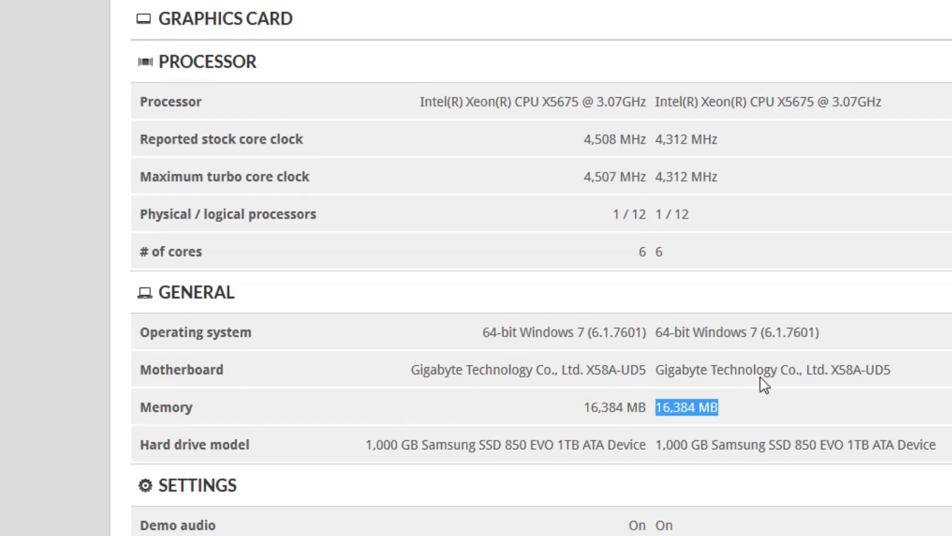
{"action": "scroll", "coordinate": [762, 374], "scroll_direction": "up", "scroll_amount": 5}
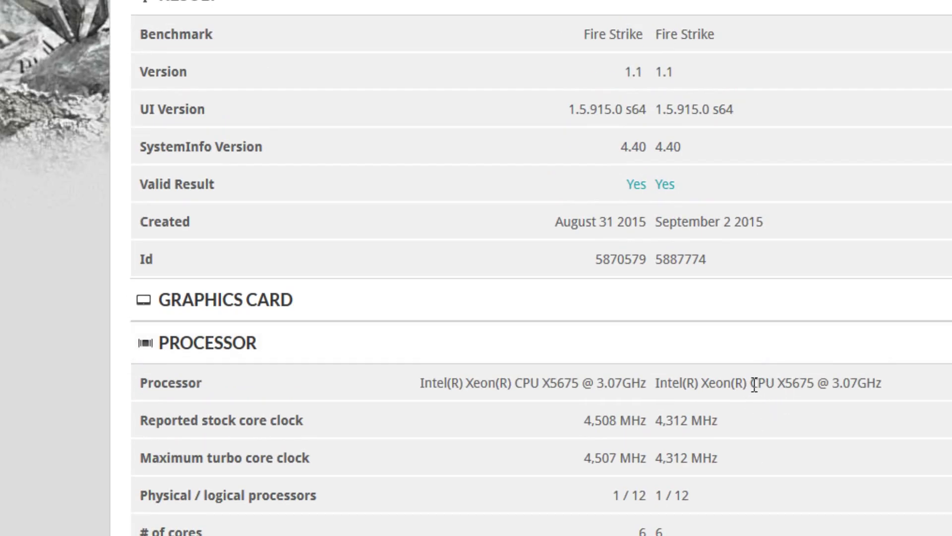
{"action": "left_click_drag", "start_coordinate": [752, 385], "coordinate": [818, 392]}
{"action": "left_click", "coordinate": [787, 389]}
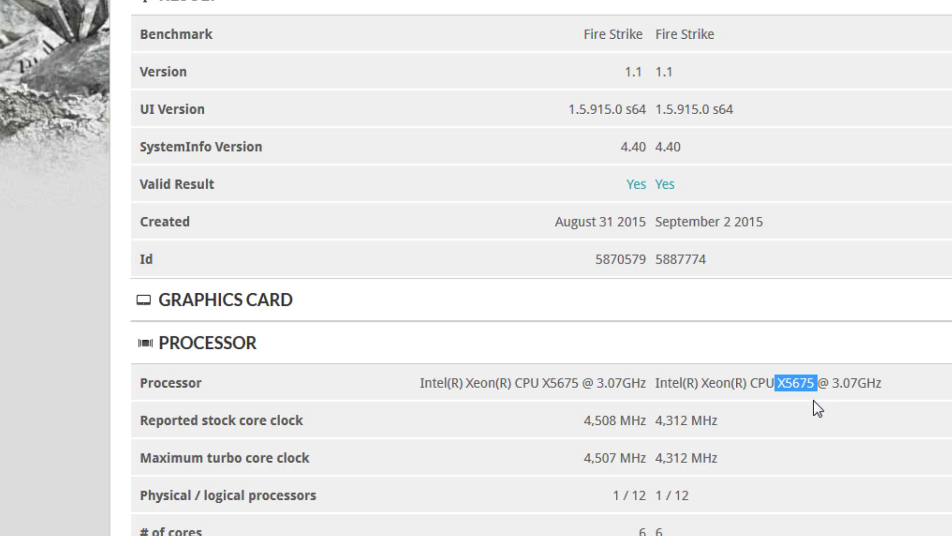
{"action": "scroll", "coordinate": [821, 432], "scroll_direction": "up", "scroll_amount": 12}
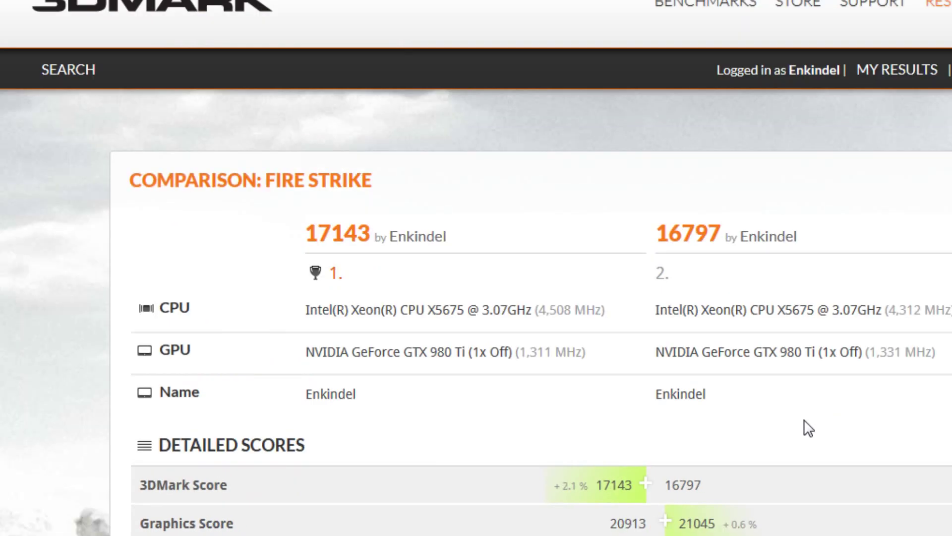
{"action": "scroll", "coordinate": [808, 425], "scroll_direction": "down", "scroll_amount": 5}
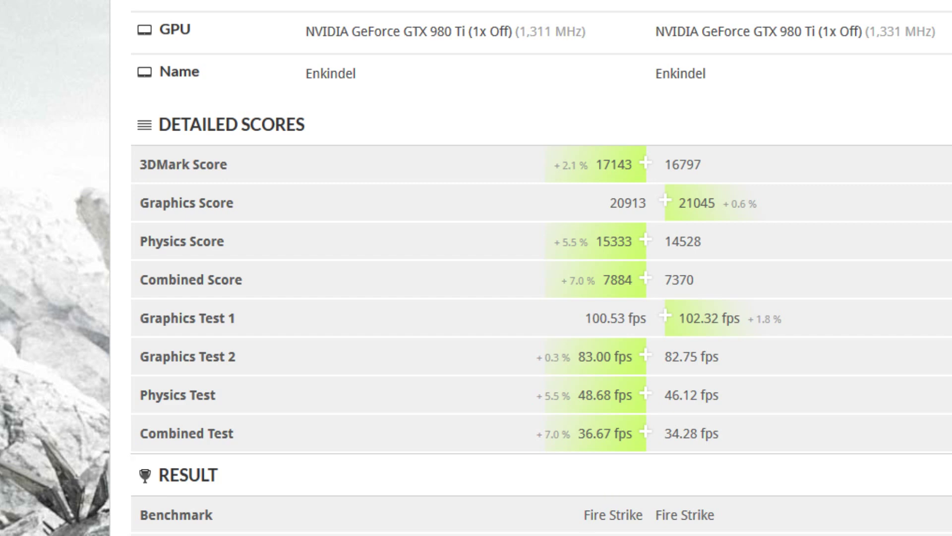
{"action": "left_click_drag", "start_coordinate": [723, 438], "coordinate": [661, 179]}
{"action": "left_click", "coordinate": [564, 188]}
{"action": "scroll", "coordinate": [725, 272], "scroll_direction": "up", "scroll_amount": 3}
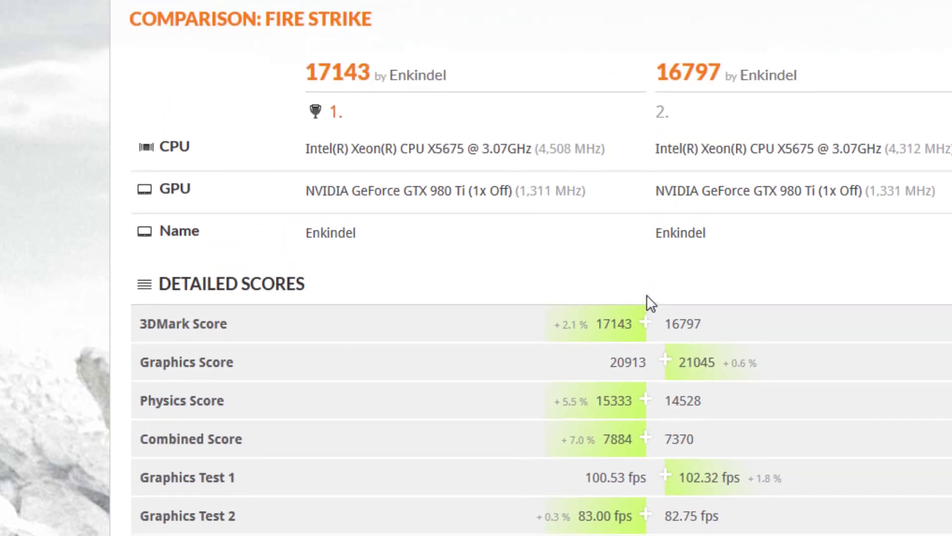
{"action": "scroll", "coordinate": [674, 305], "scroll_direction": "down", "scroll_amount": 3}
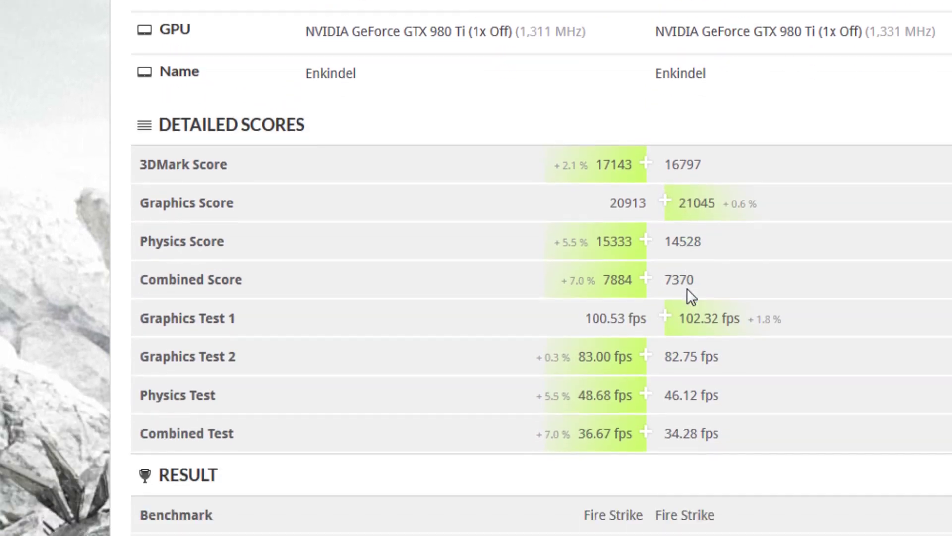
{"action": "scroll", "coordinate": [681, 335], "scroll_direction": "down", "scroll_amount": 3}
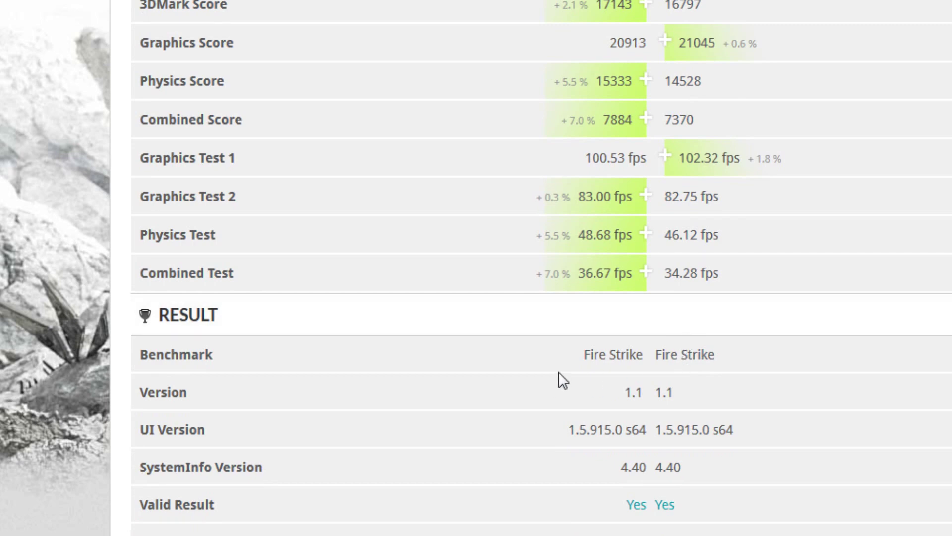
{"action": "scroll", "coordinate": [614, 383], "scroll_direction": "down", "scroll_amount": 3}
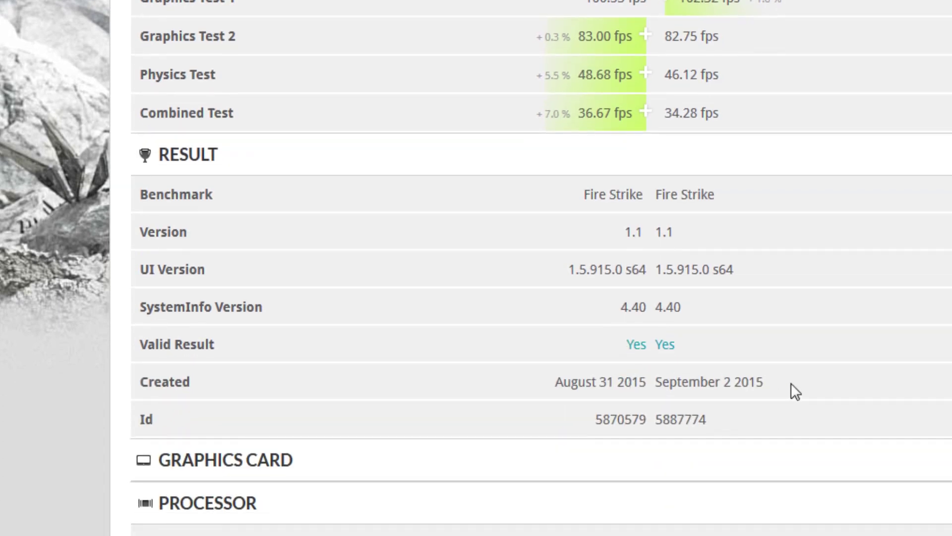
{"action": "left_click_drag", "start_coordinate": [792, 384], "coordinate": [446, 417]}
{"action": "left_click", "coordinate": [451, 415]}
{"action": "scroll", "coordinate": [442, 412], "scroll_direction": "up", "scroll_amount": 1}
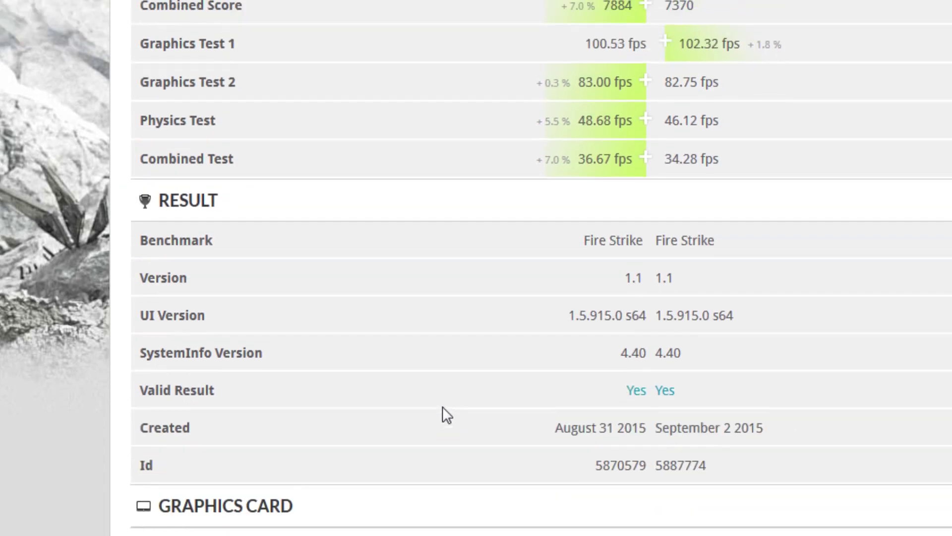
{"action": "scroll", "coordinate": [443, 406], "scroll_direction": "up", "scroll_amount": 13}
{"action": "scroll", "coordinate": [604, 461], "scroll_direction": "down", "scroll_amount": 3}
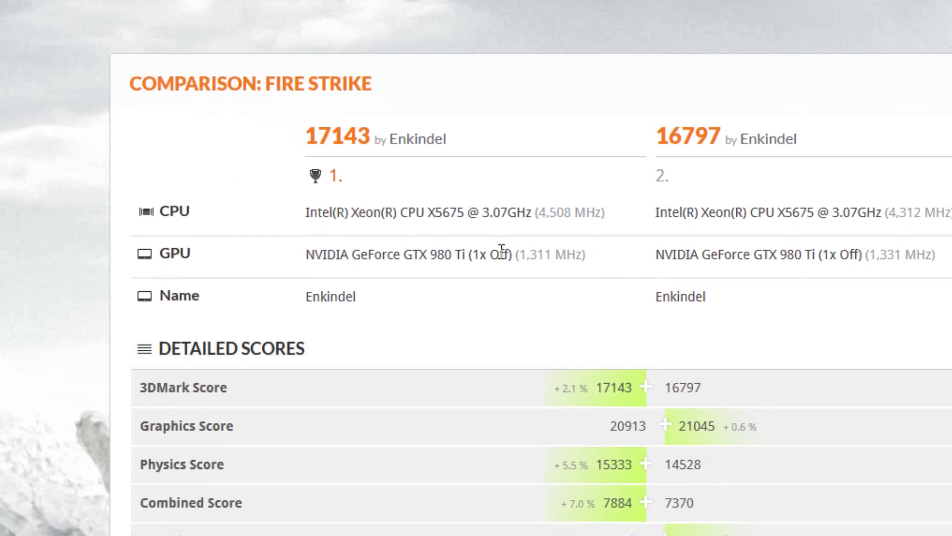
{"action": "left_click_drag", "start_coordinate": [517, 254], "coordinate": [553, 248]}
{"action": "left_click", "coordinate": [539, 255]}
{"action": "left_click_drag", "start_coordinate": [869, 255], "coordinate": [937, 255]}
{"action": "left_click", "coordinate": [899, 284]}
{"action": "left_click_drag", "start_coordinate": [695, 134], "coordinate": [797, 139]}
{"action": "left_click", "coordinate": [686, 149]}
{"action": "left_click_drag", "start_coordinate": [668, 435], "coordinate": [715, 431]}
{"action": "left_click_drag", "start_coordinate": [311, 128], "coordinate": [378, 136]}
{"action": "left_click_drag", "start_coordinate": [617, 426], "coordinate": [624, 426]}
{"action": "left_click_drag", "start_coordinate": [680, 439], "coordinate": [750, 432]}
{"action": "left_click", "coordinate": [644, 471]}
- Show profile 5's settings (8200 MHz memory, +0.1436 V, 135% power), then highlight the Fire Strike title and scores
{"action": "key", "text": "alt+Tab"}
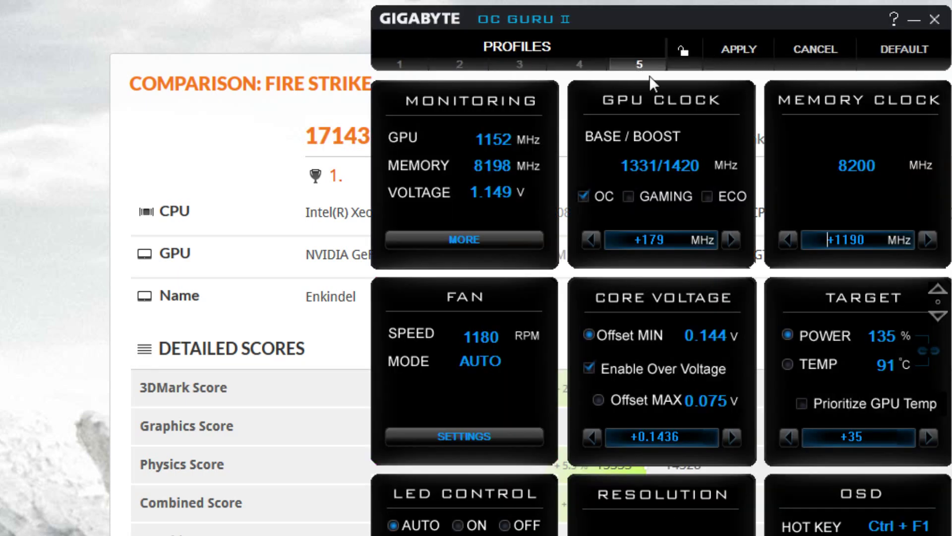
{"action": "left_click", "coordinate": [821, 232]}
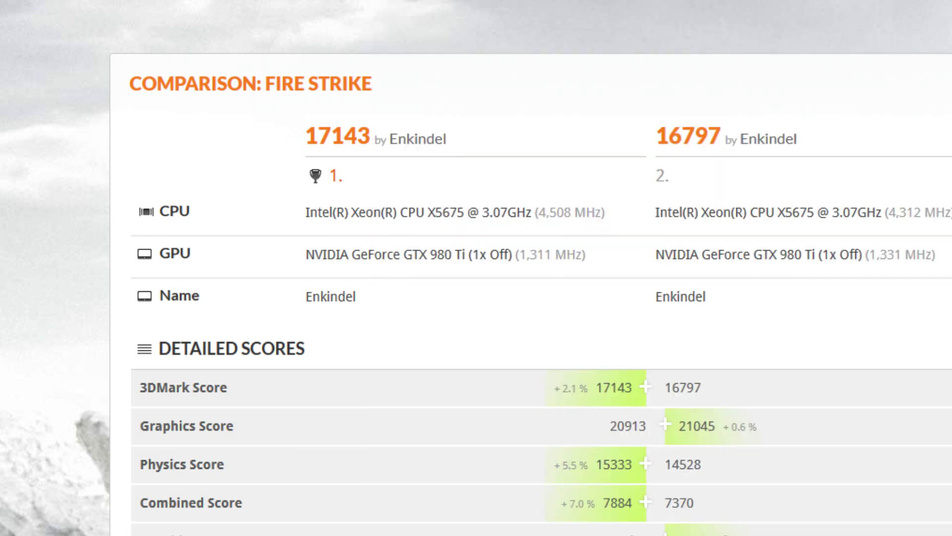
{"action": "left_click_drag", "start_coordinate": [286, 89], "coordinate": [439, 115]}
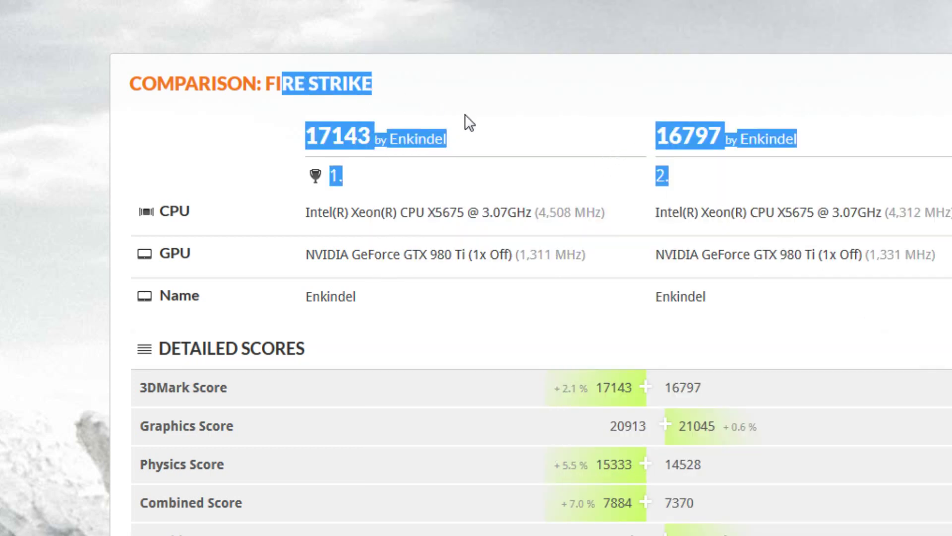
{"action": "left_click", "coordinate": [276, 91]}
{"action": "left_click_drag", "start_coordinate": [276, 91], "coordinate": [404, 94]}
{"action": "left_click", "coordinate": [392, 94]}
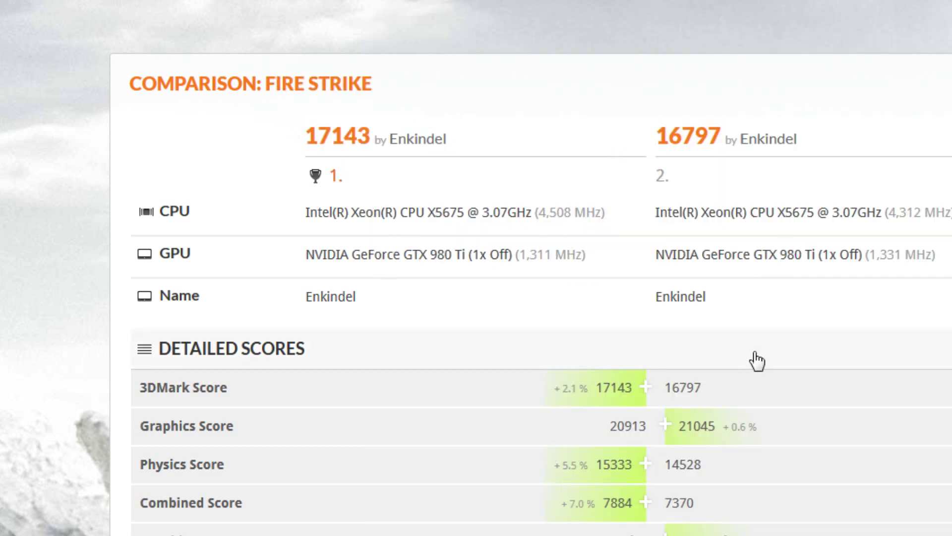
- Scroll down the Fire Strike comparison and return to OC Guru II
{"action": "scroll", "coordinate": [750, 397], "scroll_direction": "down", "scroll_amount": 3}
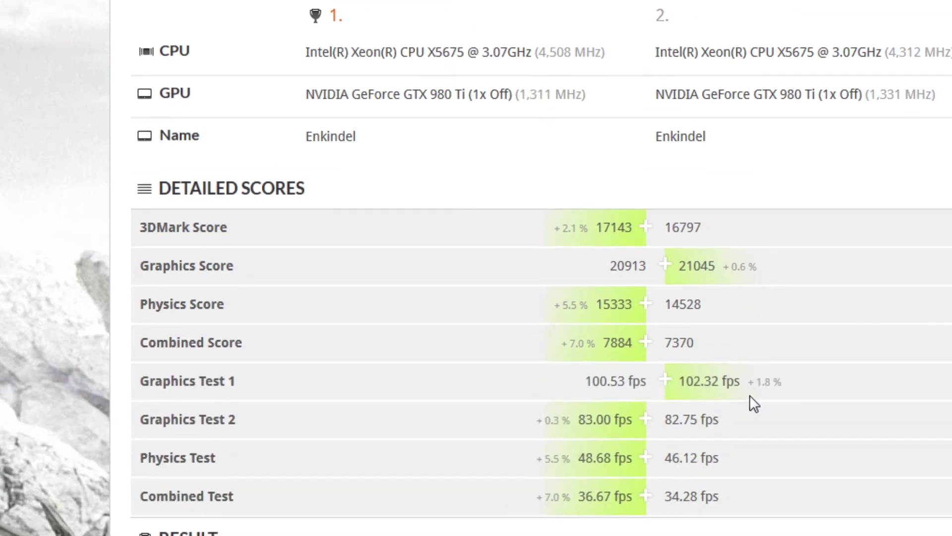
{"action": "scroll", "coordinate": [749, 402], "scroll_direction": "down", "scroll_amount": 3}
{"action": "scroll", "coordinate": [751, 401], "scroll_direction": "down", "scroll_amount": 3}
{"action": "scroll", "coordinate": [750, 405], "scroll_direction": "down", "scroll_amount": 3}
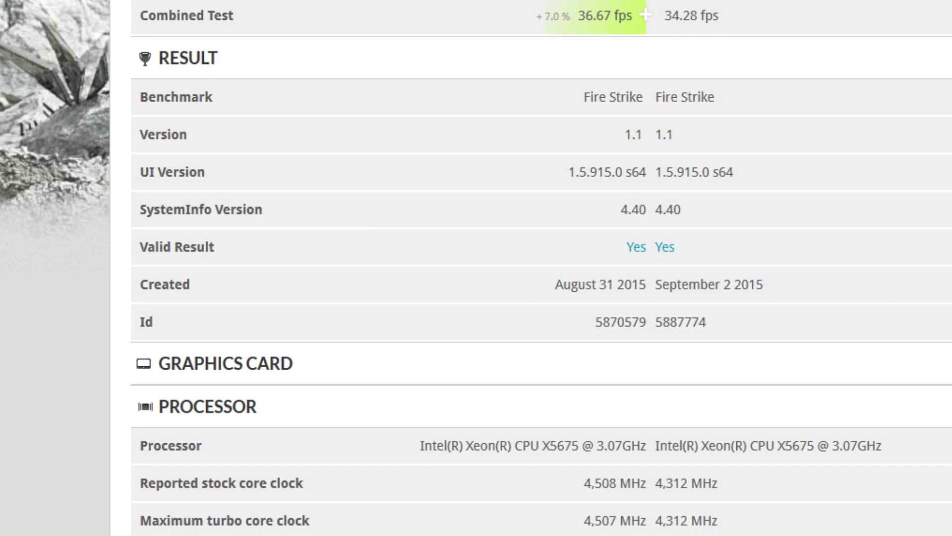
{"action": "key", "text": "alt+Tab"}
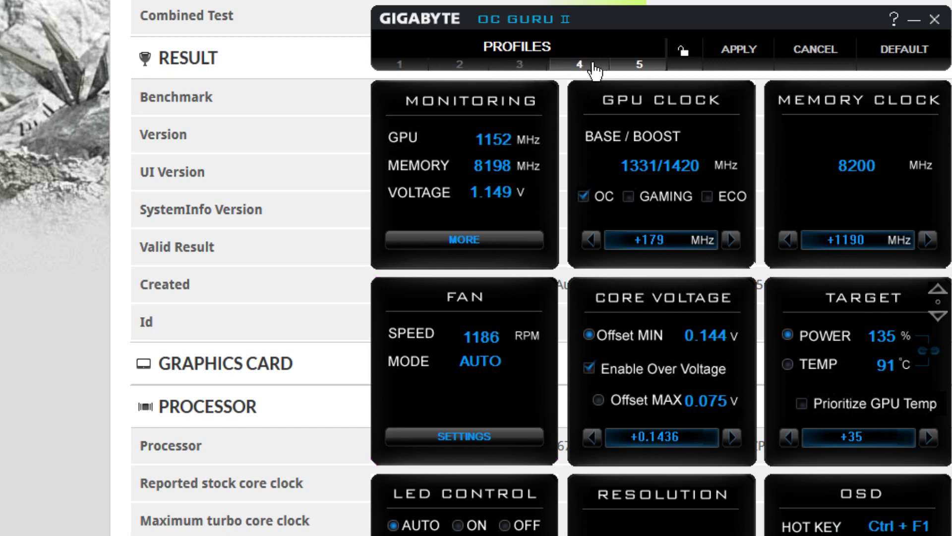
- Step through profiles 4 and 3, reset to profile 1 (1190/1279 MHz, 7010 MHz memory), and close OC Guru II
{"action": "left_click", "coordinate": [584, 65]}
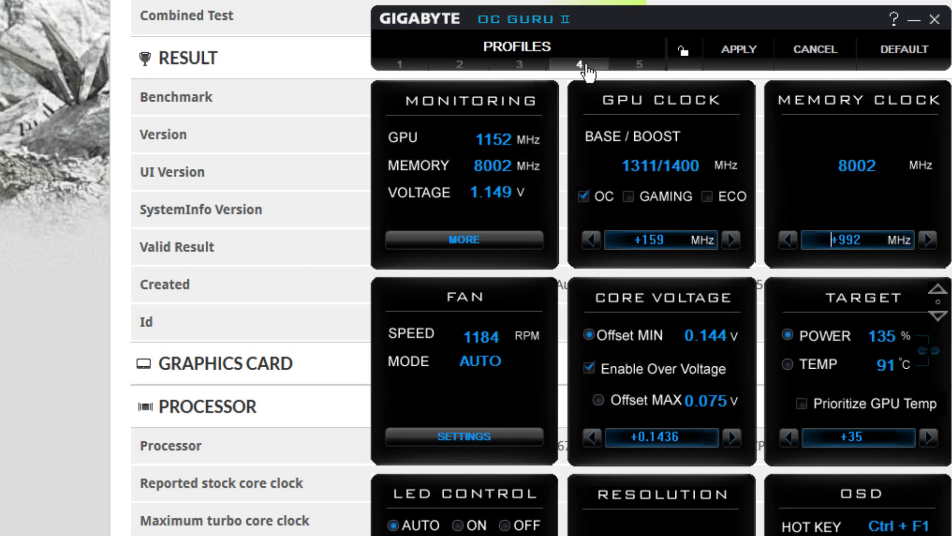
{"action": "left_click", "coordinate": [504, 69]}
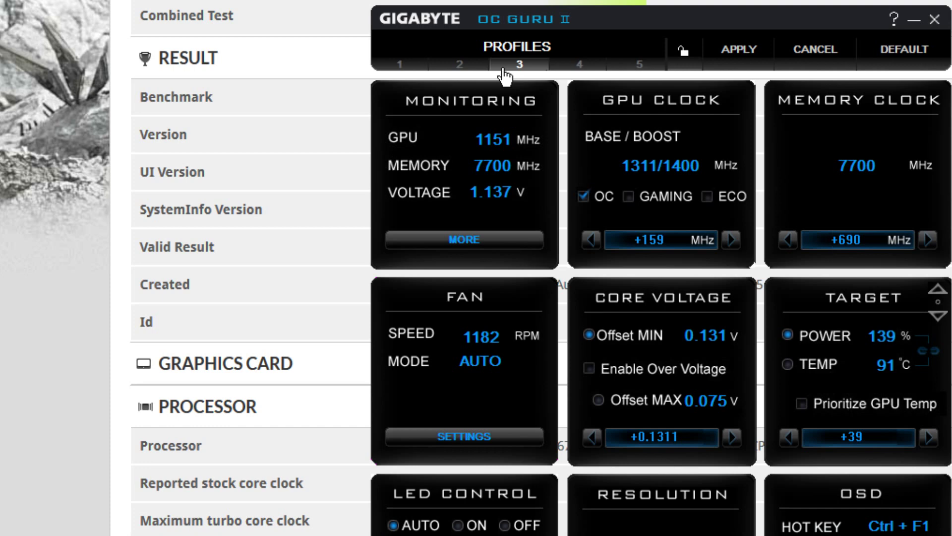
{"action": "left_click", "coordinate": [396, 68]}
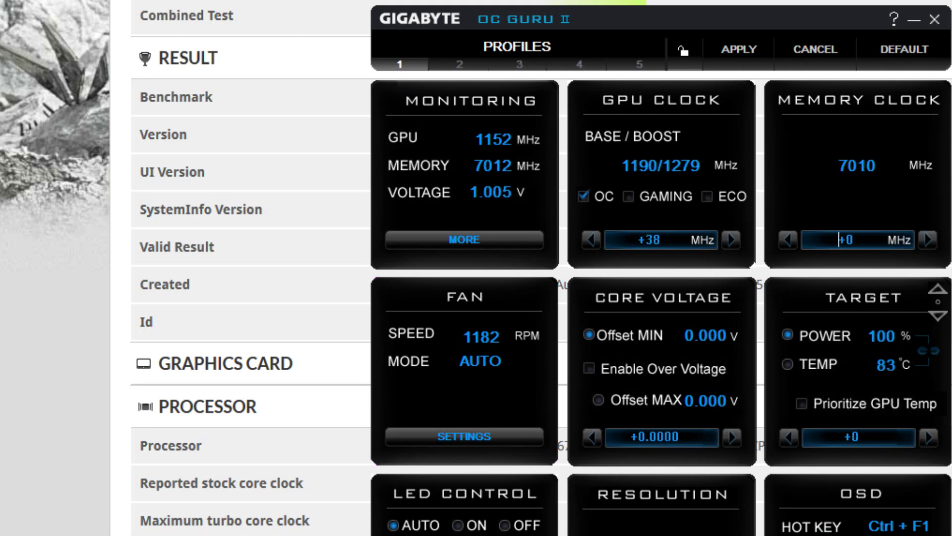
{"action": "left_click", "coordinate": [935, 20]}
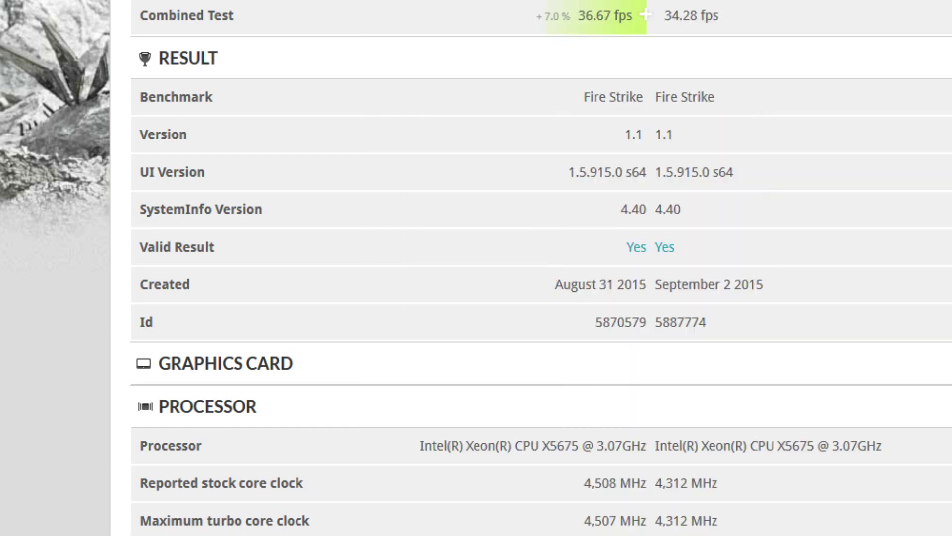